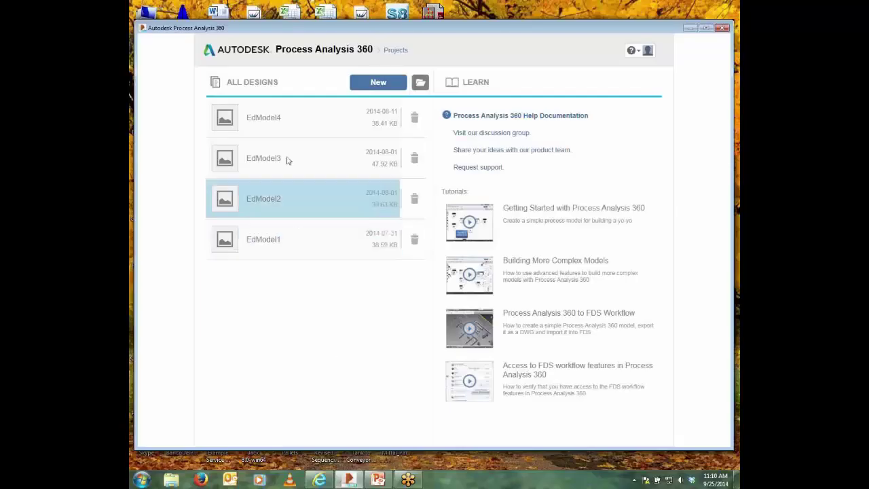
Start a new design and name it Demo1
{"action": "left_click", "coordinate": [384, 91]}
{"action": "type", "text": "Demo"}
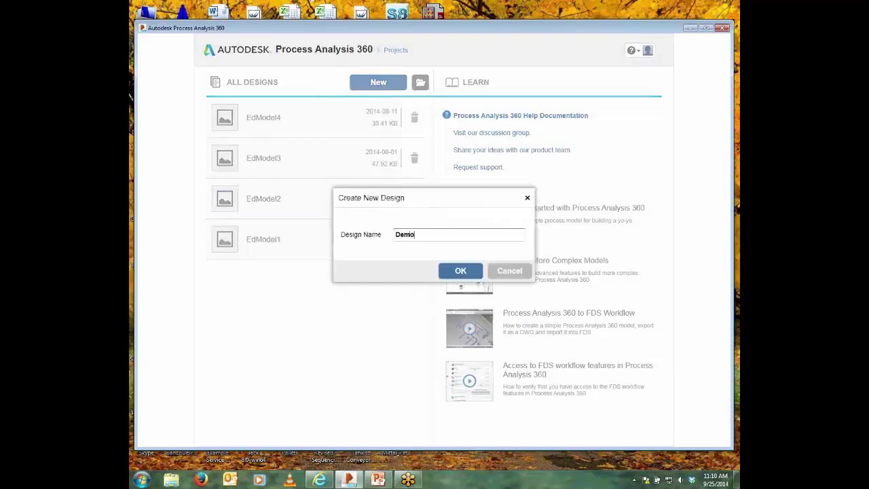
{"action": "type", "text": "1"}
{"action": "key", "text": "Return"}
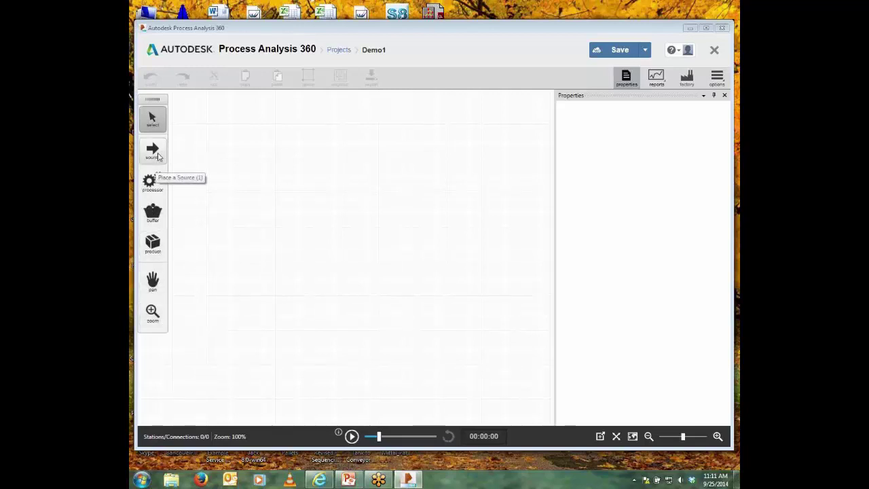
Place one source block, Source1, at the top left of the Demo1 canvas
{"action": "key", "text": "1"}
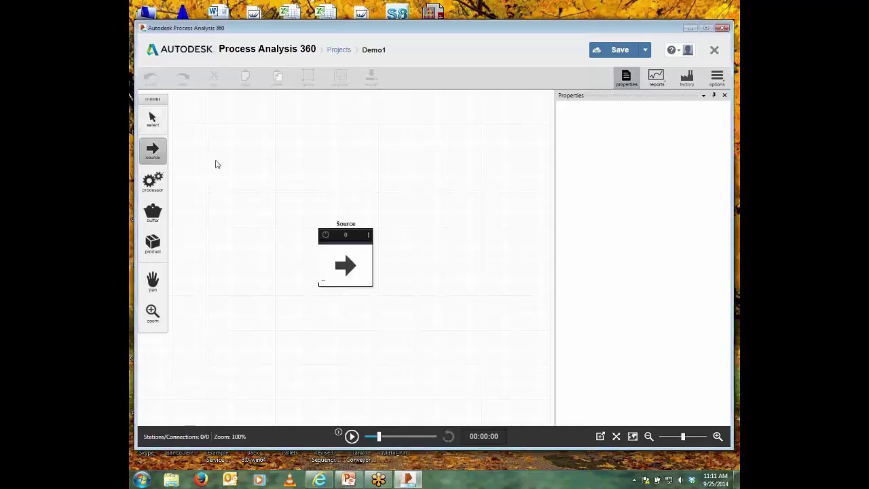
{"action": "left_click", "coordinate": [216, 163]}
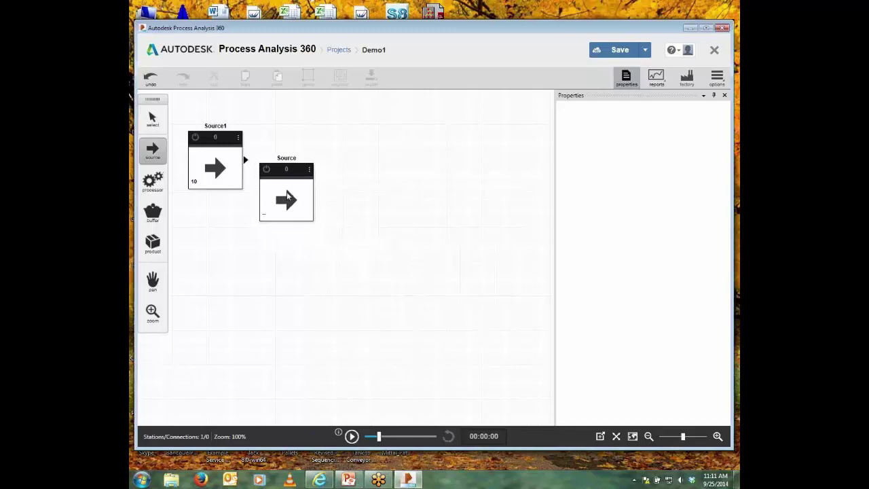
{"action": "key", "text": "Escape"}
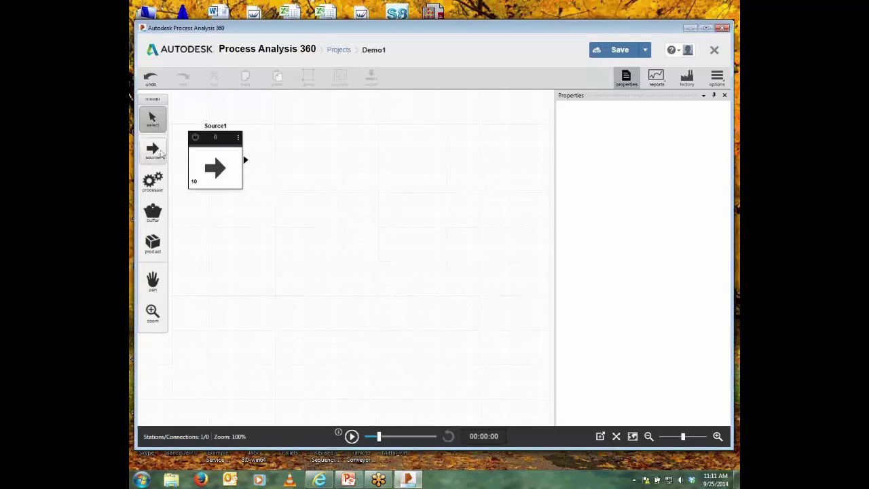
Rename the source block Source1 to Arrivals
{"action": "left_click", "coordinate": [235, 162]}
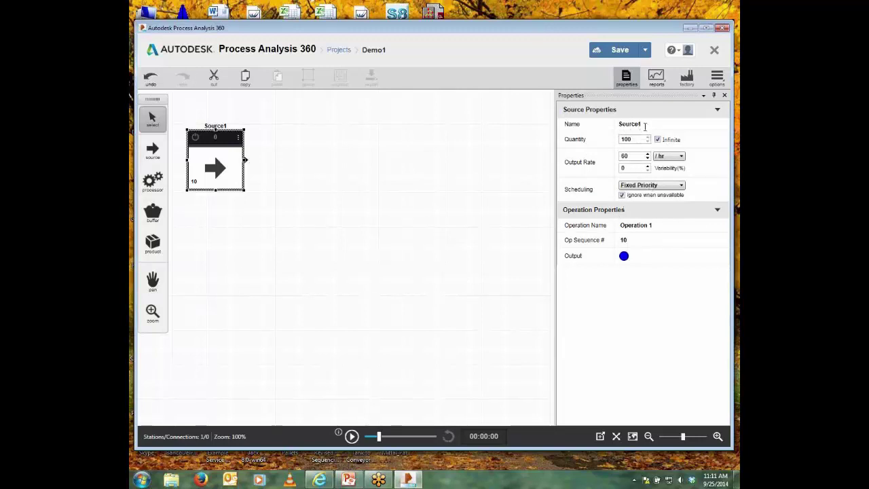
{"action": "double_click", "coordinate": [619, 126]}
{"action": "type", "text": "Arrivals"}
Keep Arrivals' output rate unit at per hour, leaving 60 per hour
{"action": "left_click", "coordinate": [624, 256]}
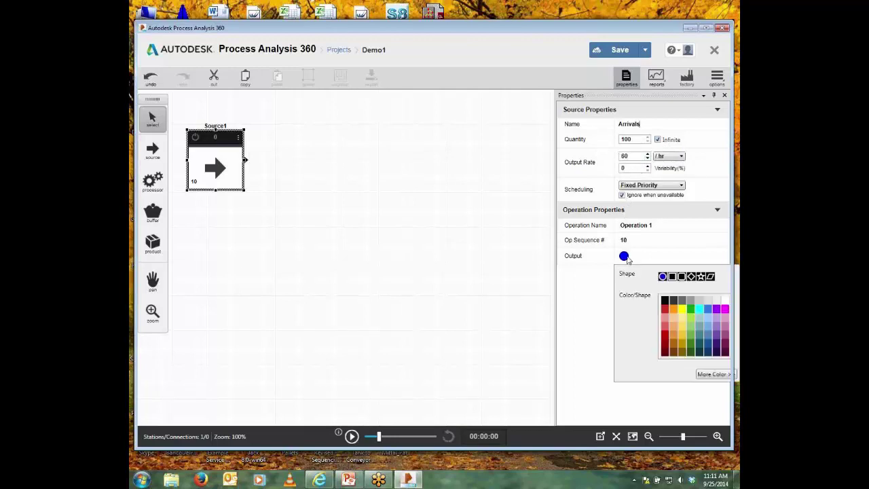
{"action": "left_click", "coordinate": [644, 168]}
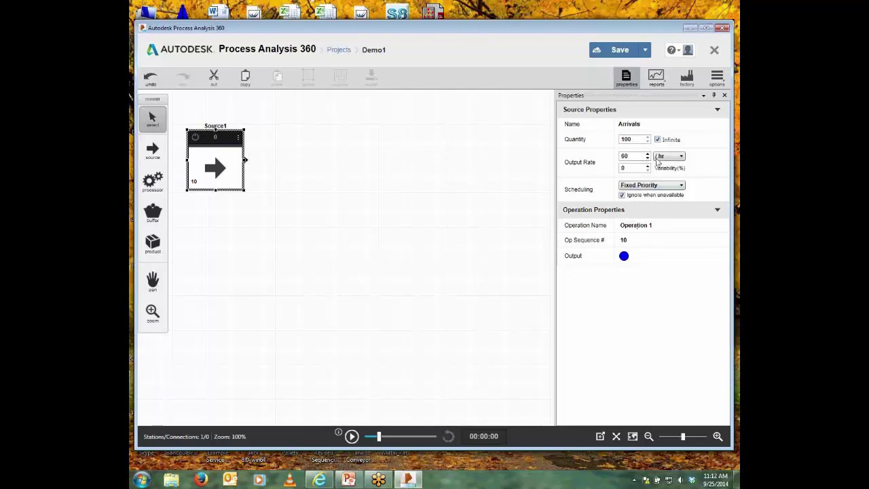
{"action": "left_click", "coordinate": [681, 156]}
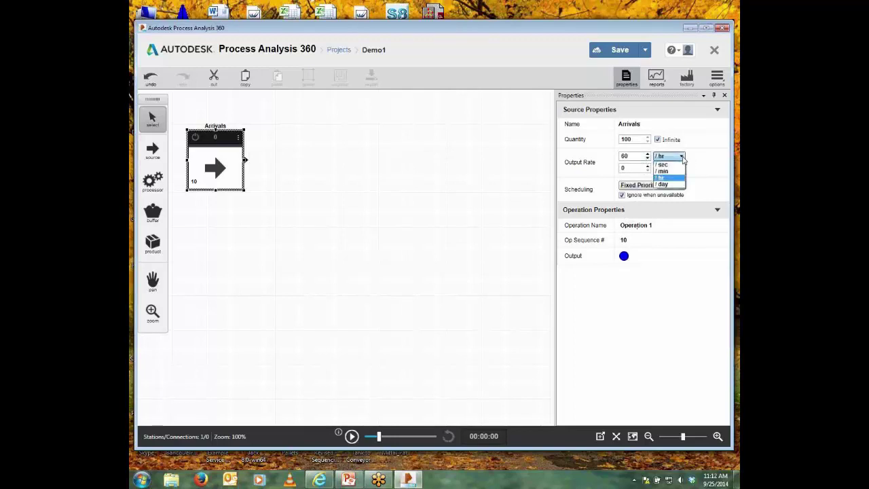
{"action": "left_click", "coordinate": [697, 160]}
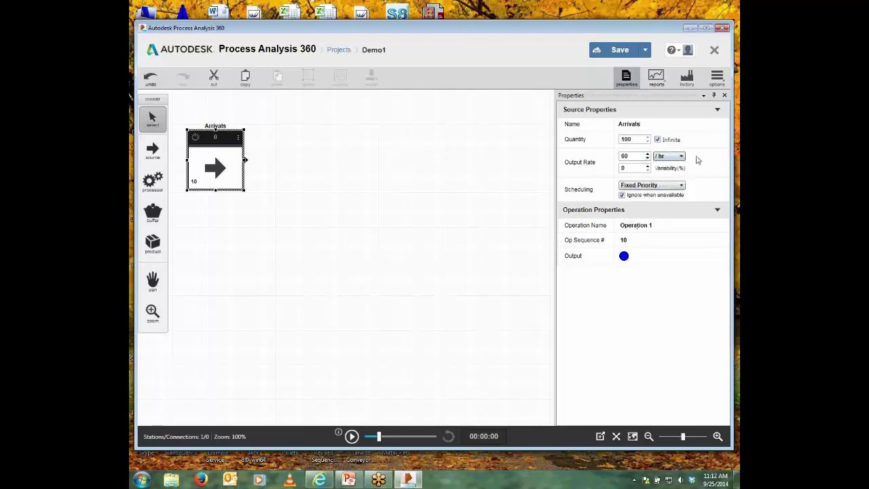
Place Buffer1 right of Arrivals and select it to show its Buffer Properties
{"action": "left_click", "coordinate": [153, 212]}
{"action": "left_click", "coordinate": [307, 157]}
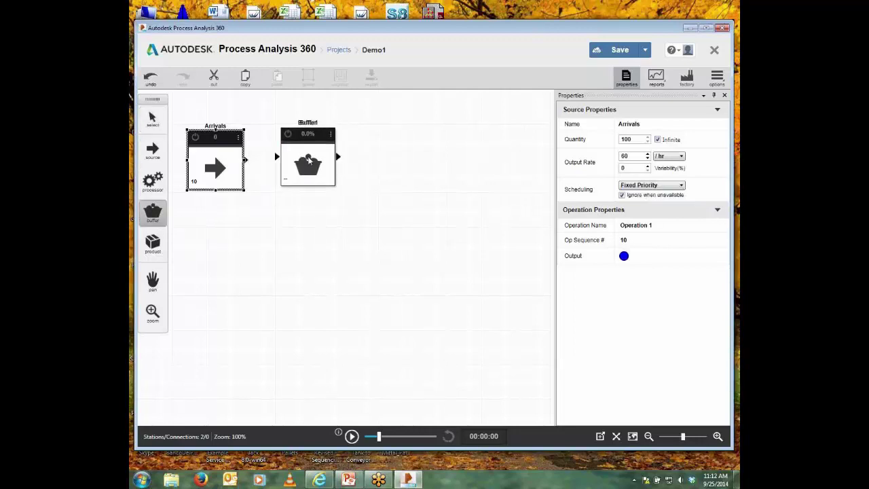
{"action": "key", "text": "Escape"}
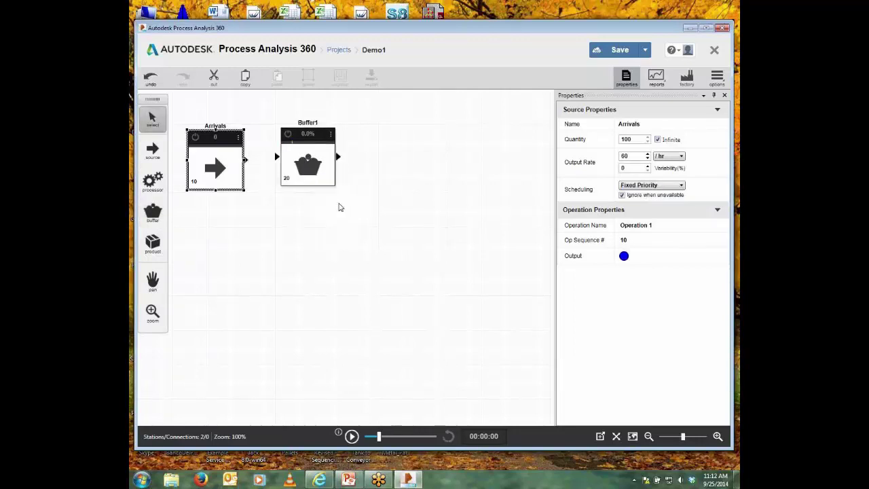
{"action": "left_click", "coordinate": [319, 157]}
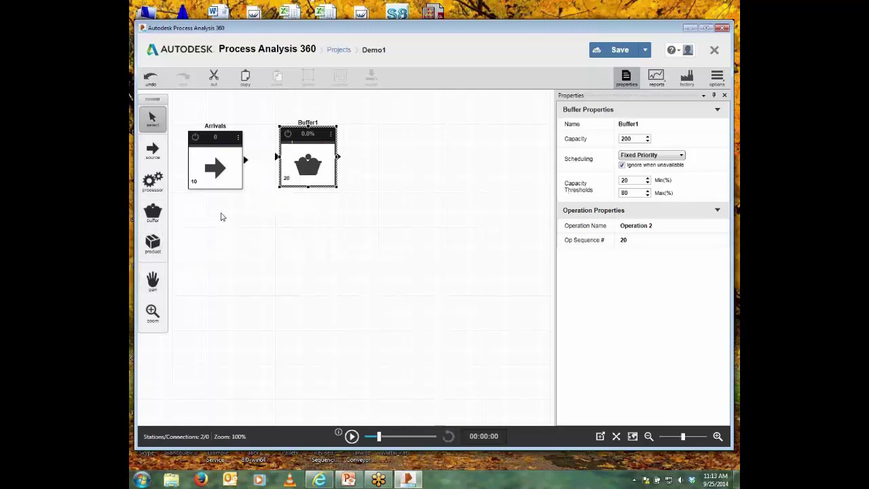
Link Arrivals' output to Buffer1 as Connection 1, keeping load time in seconds
{"action": "left_click", "coordinate": [246, 161]}
{"action": "left_click_drag", "start_coordinate": [246, 163], "coordinate": [277, 159]}
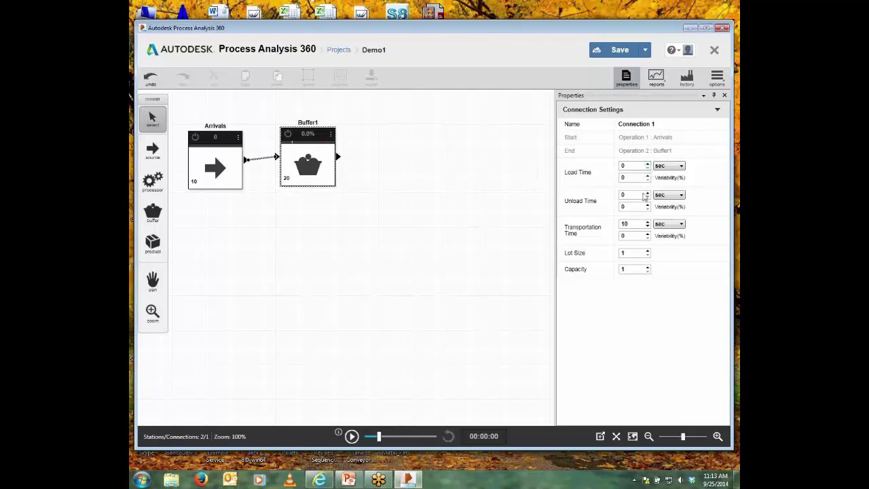
{"action": "left_click", "coordinate": [682, 167]}
{"action": "left_click", "coordinate": [682, 169]}
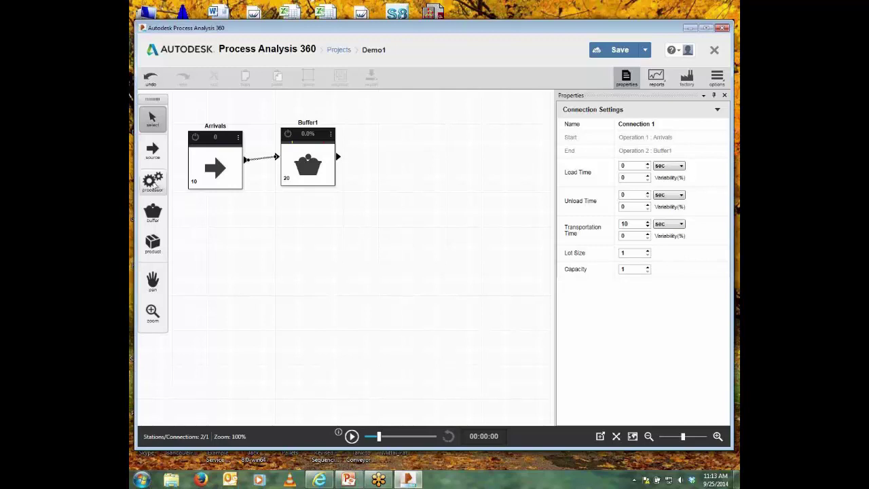
Place Processor1 right of Buffer1, keeping its scheduling rule at Fixed Priority
{"action": "left_click_drag", "start_coordinate": [153, 184], "coordinate": [413, 164]}
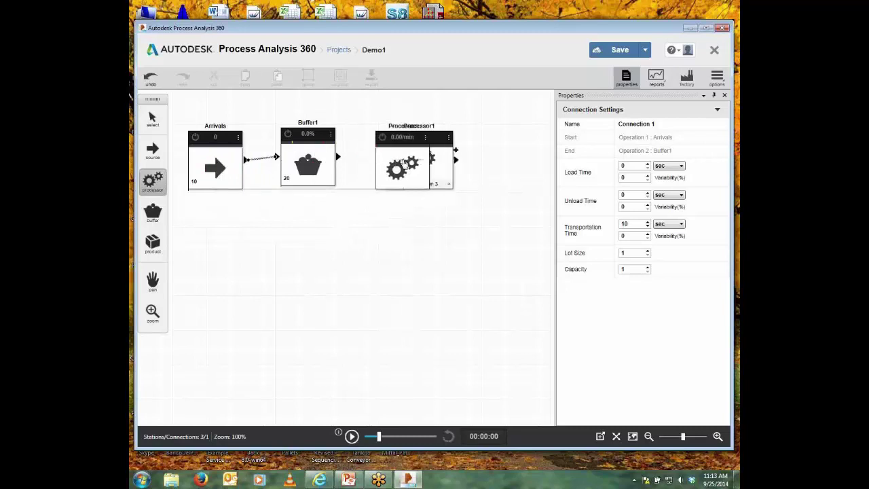
{"action": "left_click", "coordinate": [411, 160]}
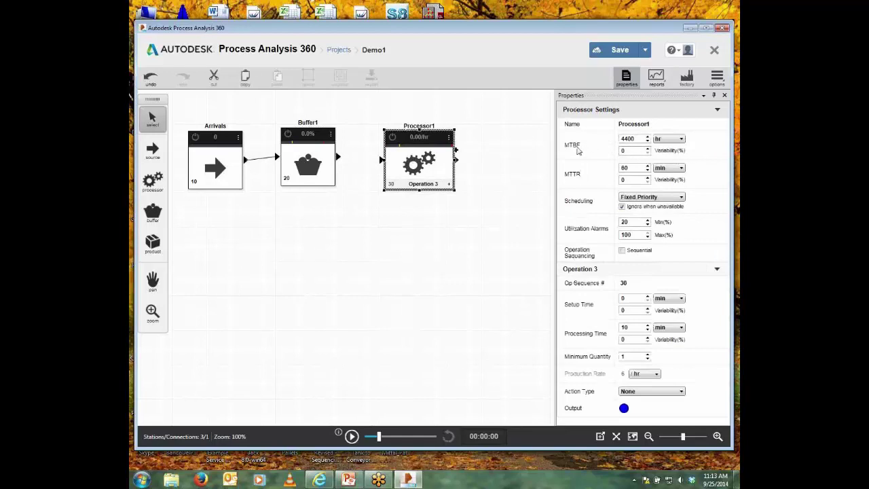
{"action": "mouse_move", "coordinate": [576, 150]}
{"action": "left_click", "coordinate": [681, 198]}
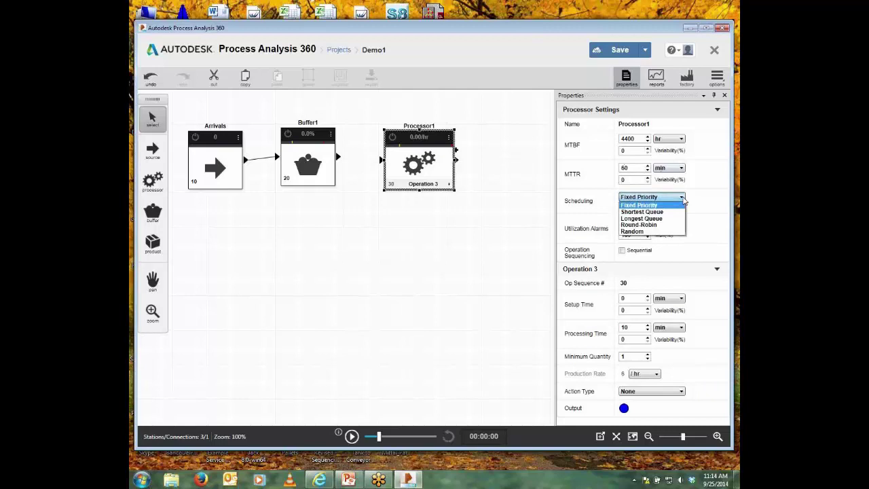
{"action": "left_click", "coordinate": [682, 198]}
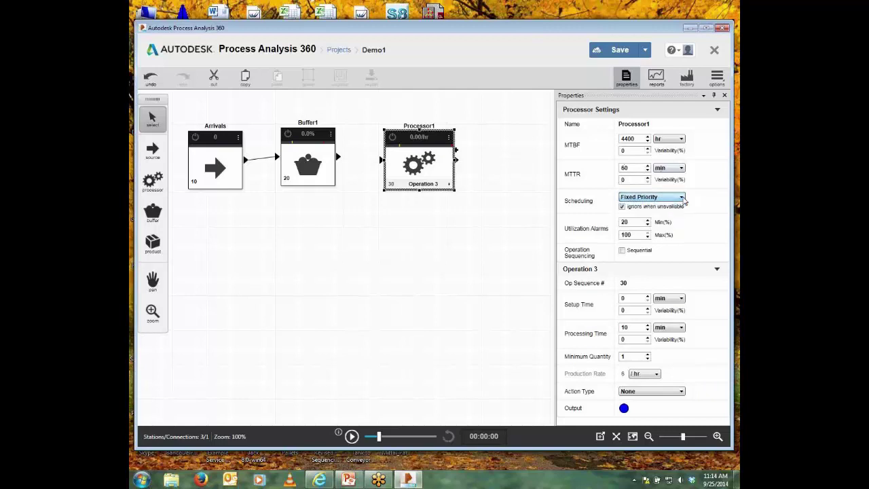
Set Processor1's max utilization alarm to 95% and connect Buffer1 to it, action type None
{"action": "left_click", "coordinate": [648, 238]}
{"action": "left_click", "coordinate": [648, 237]}
{"action": "left_click_drag", "start_coordinate": [344, 161], "coordinate": [380, 164]}
{"action": "left_click", "coordinate": [681, 392]}
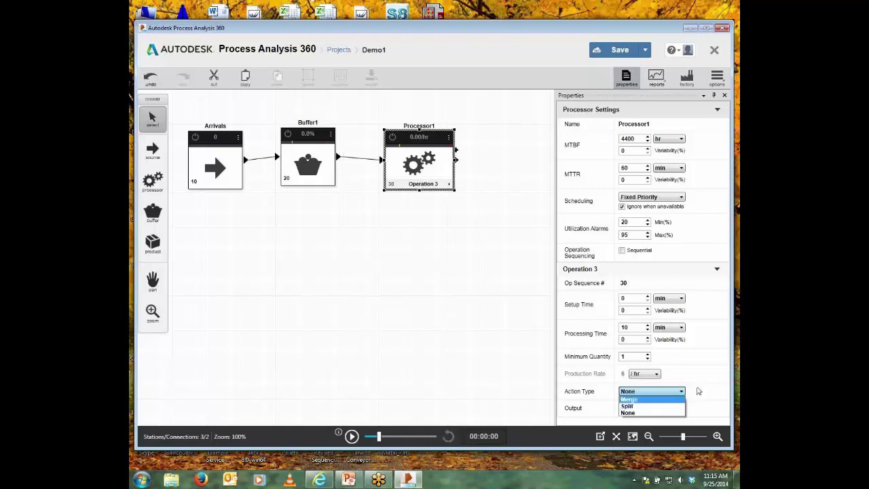
{"action": "left_click", "coordinate": [458, 315]}
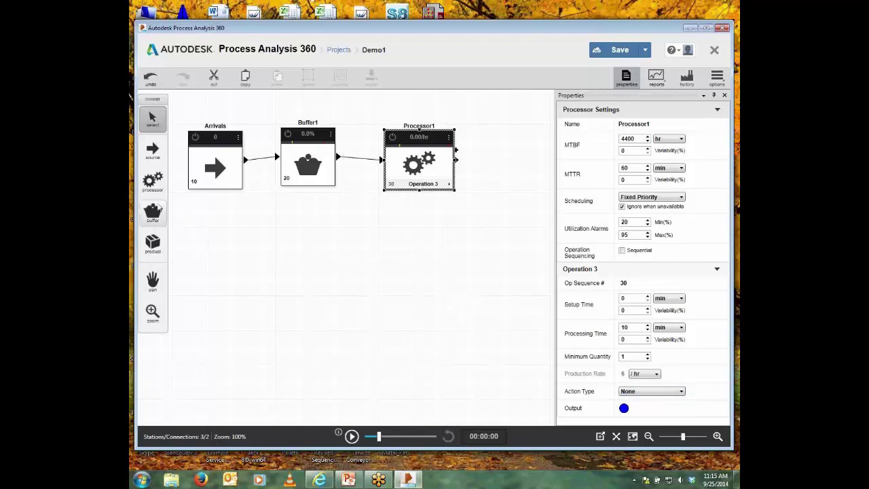
Place EndProduct1 right of Processor1 and connect Processor1's output to it
{"action": "left_click", "coordinate": [153, 243]}
{"action": "left_click", "coordinate": [215, 234]}
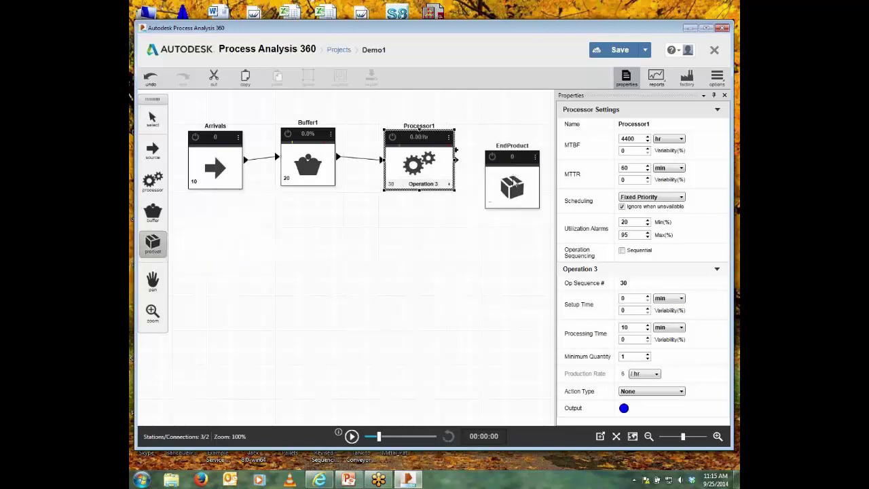
{"action": "key", "text": "Escape"}
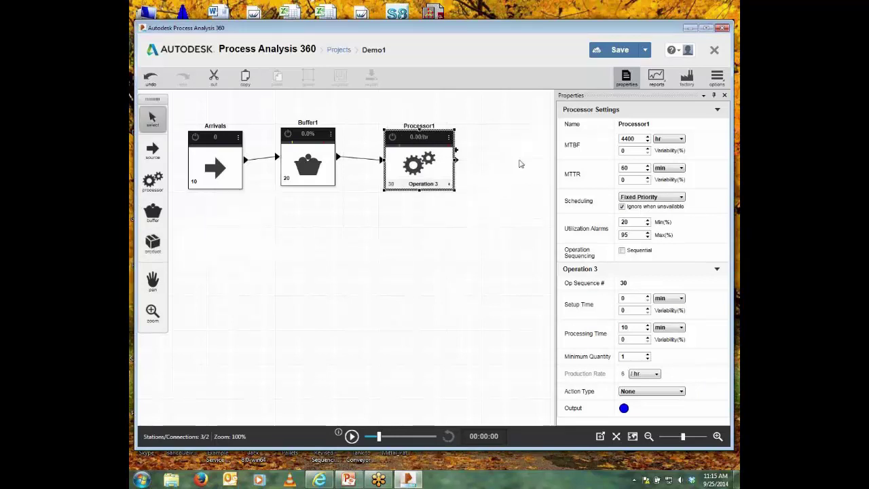
{"action": "left_click", "coordinate": [520, 164]}
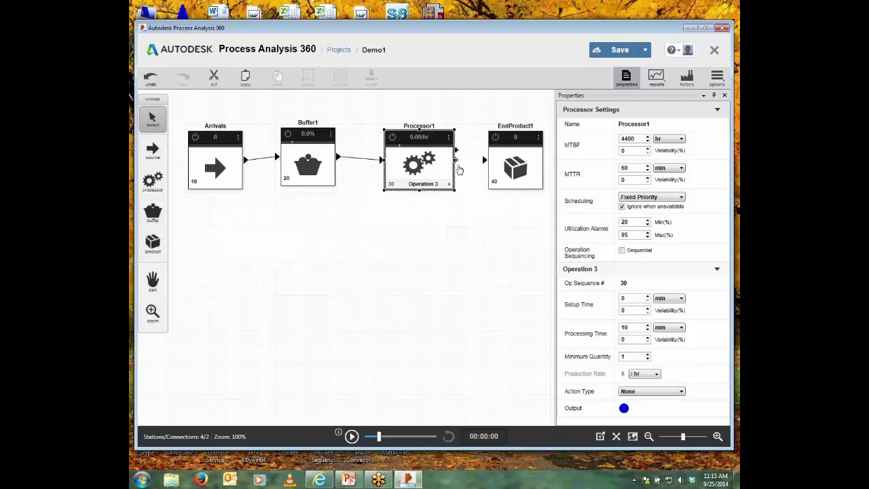
{"action": "left_click_drag", "start_coordinate": [456, 161], "coordinate": [485, 166]}
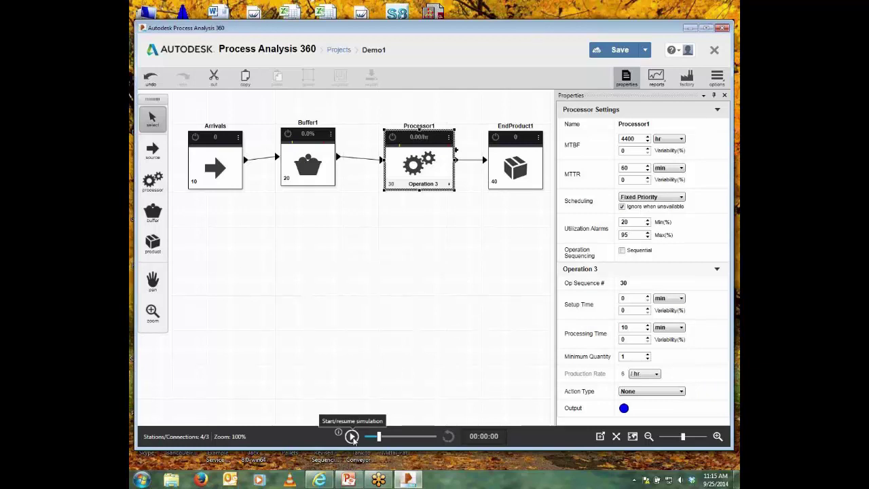
Run the simulation at near full speed until EndProduct1 reaches 200, then open the report options
{"action": "left_click", "coordinate": [351, 437]}
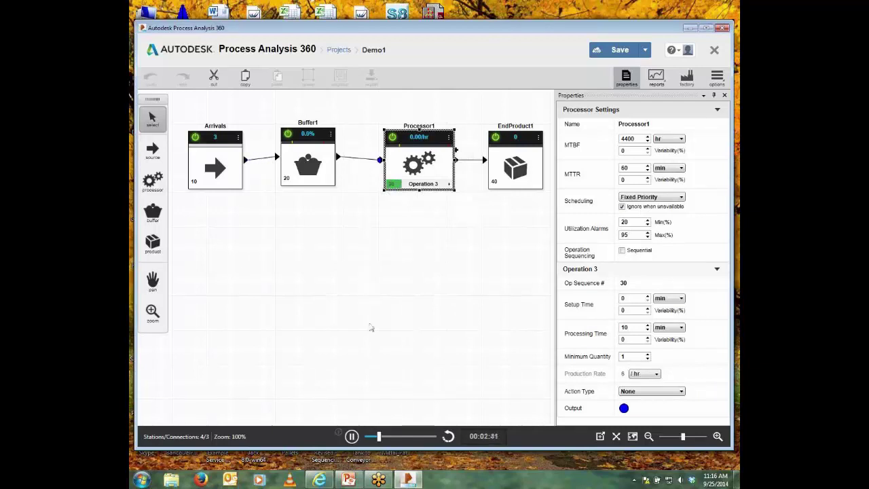
{"action": "left_click_drag", "start_coordinate": [380, 438], "coordinate": [416, 441]}
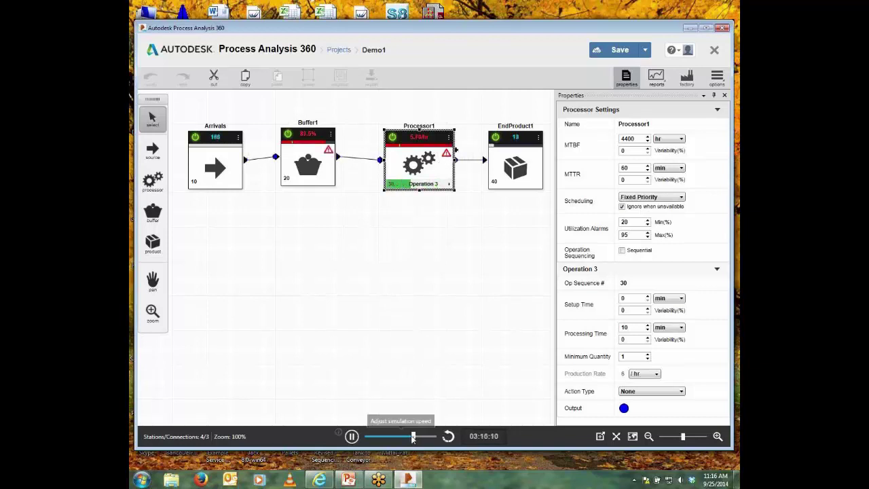
{"action": "left_click_drag", "start_coordinate": [413, 438], "coordinate": [398, 438]}
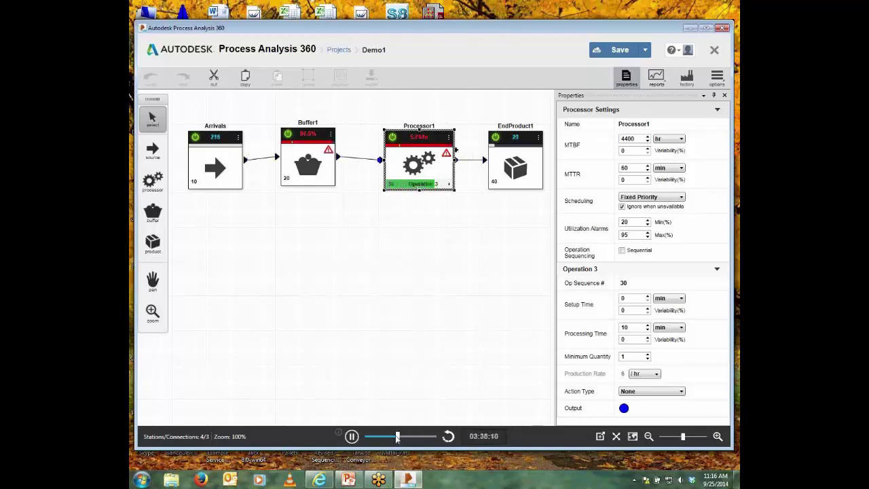
{"action": "left_click", "coordinate": [415, 437]}
{"action": "left_click", "coordinate": [425, 437]}
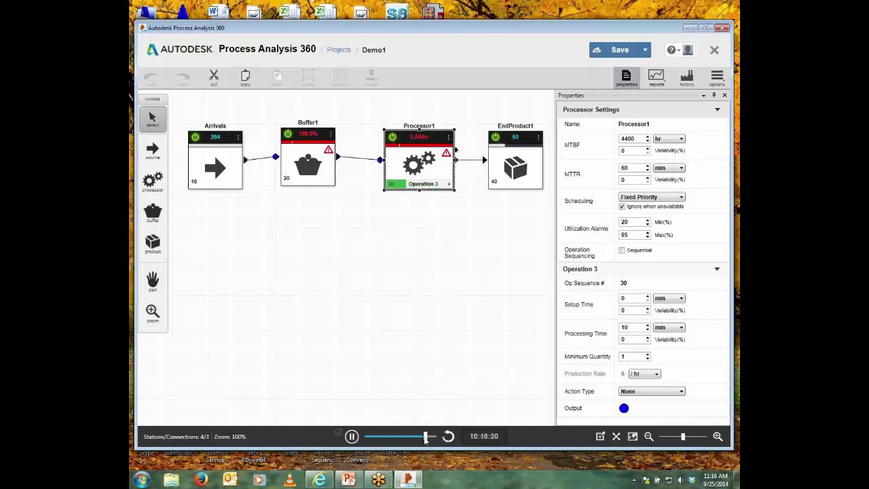
{"action": "left_click_drag", "start_coordinate": [426, 437], "coordinate": [433, 436]}
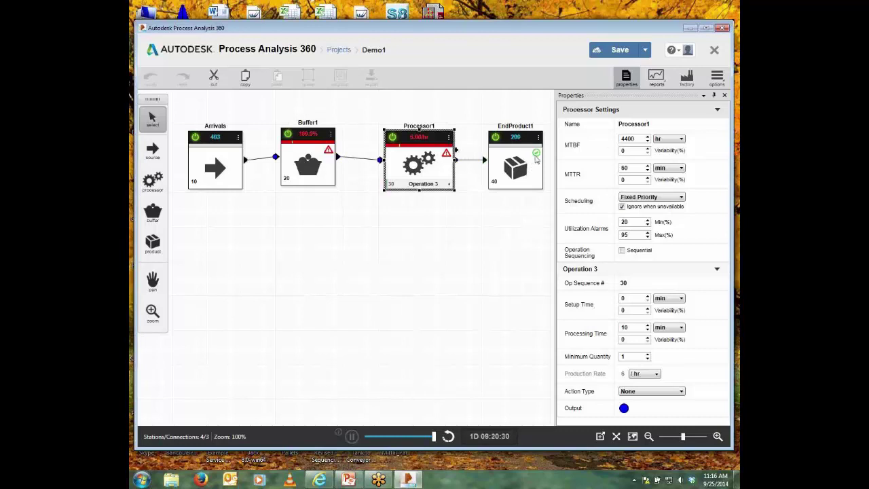
{"action": "mouse_move", "coordinate": [535, 158]}
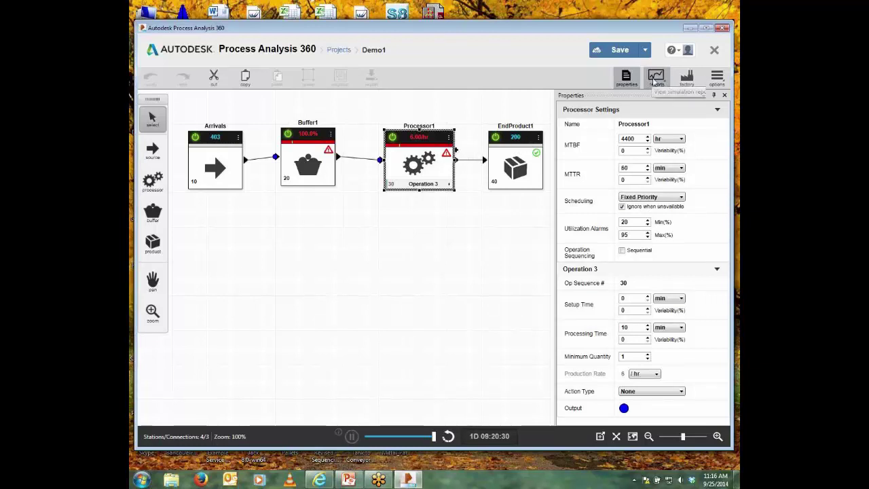
{"action": "left_click", "coordinate": [655, 80]}
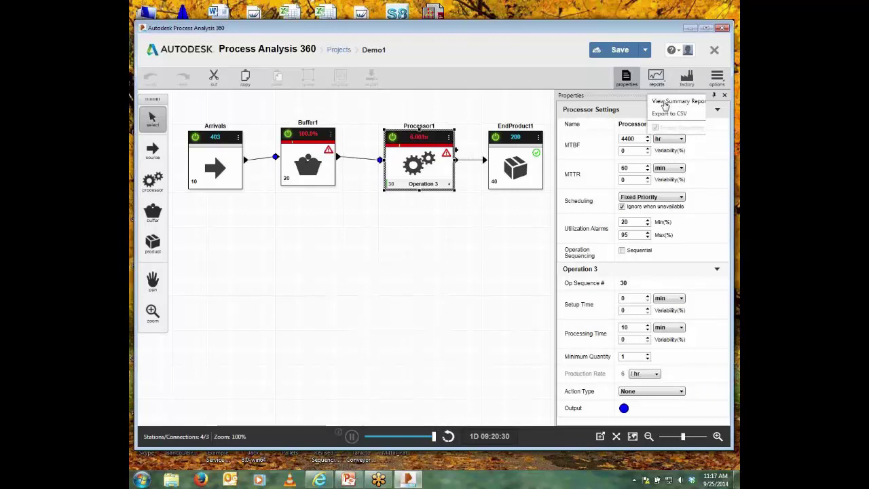
Open the Demo1 summary report and scroll down to the Connection Utilization Charts
{"action": "left_click", "coordinate": [664, 104]}
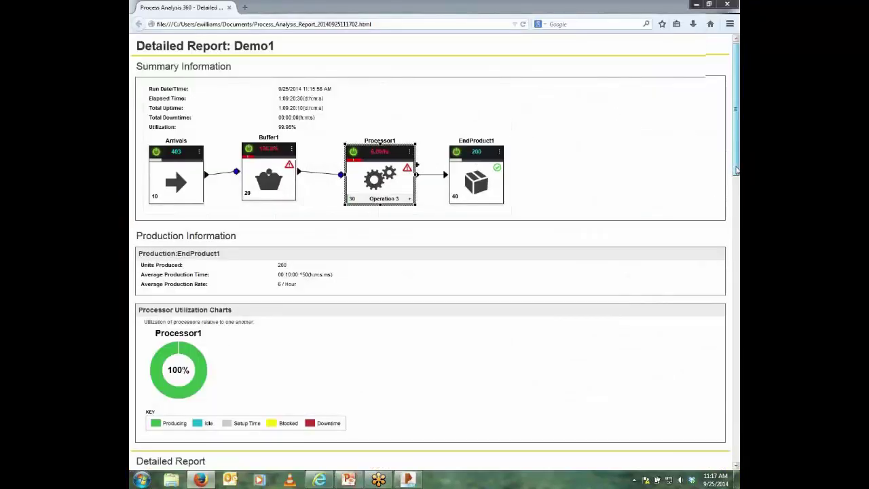
{"action": "left_click_drag", "start_coordinate": [736, 170], "coordinate": [737, 189]}
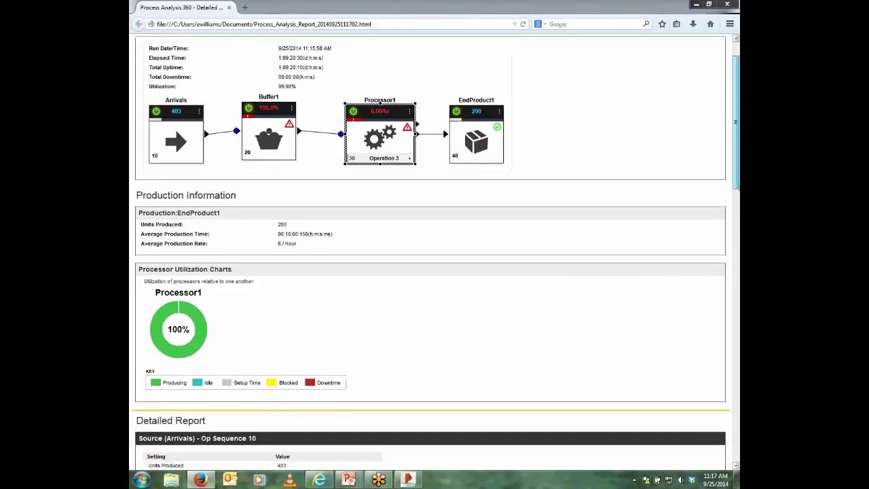
{"action": "scroll", "coordinate": [178, 229], "scroll_direction": "down", "scroll_amount": 4}
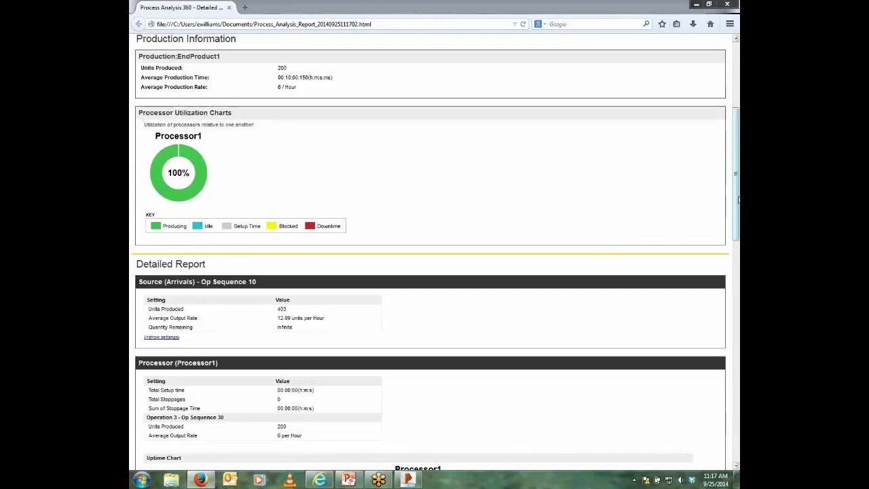
{"action": "left_click_drag", "start_coordinate": [737, 199], "coordinate": [736, 242]}
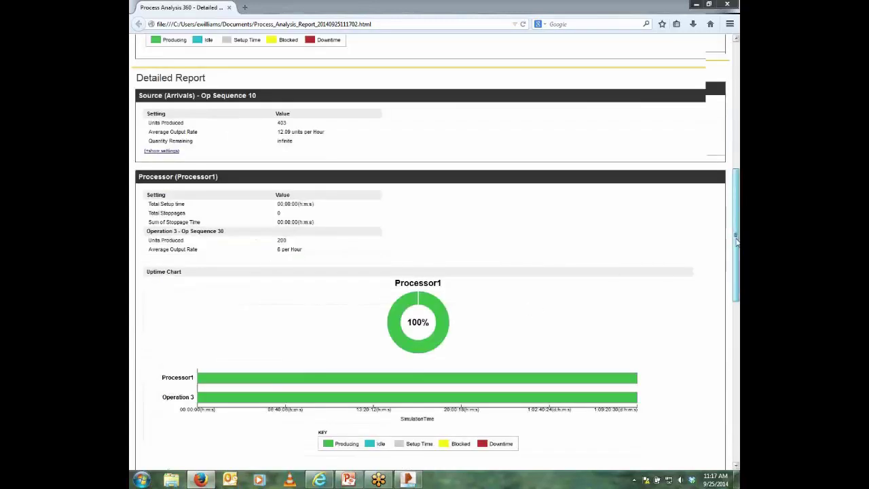
{"action": "left_click_drag", "start_coordinate": [736, 241], "coordinate": [735, 364]}
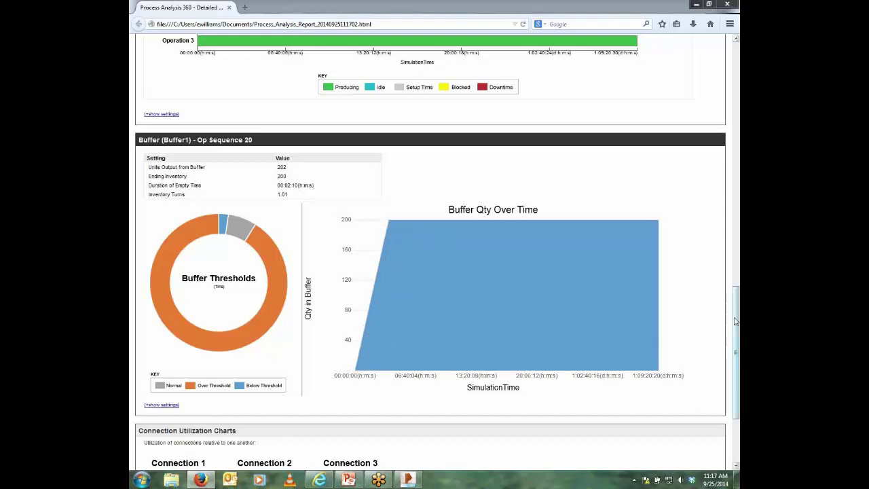
{"action": "left_click_drag", "start_coordinate": [736, 321], "coordinate": [736, 325]}
{"action": "scroll", "coordinate": [434, 380], "scroll_direction": "down", "scroll_amount": 3}
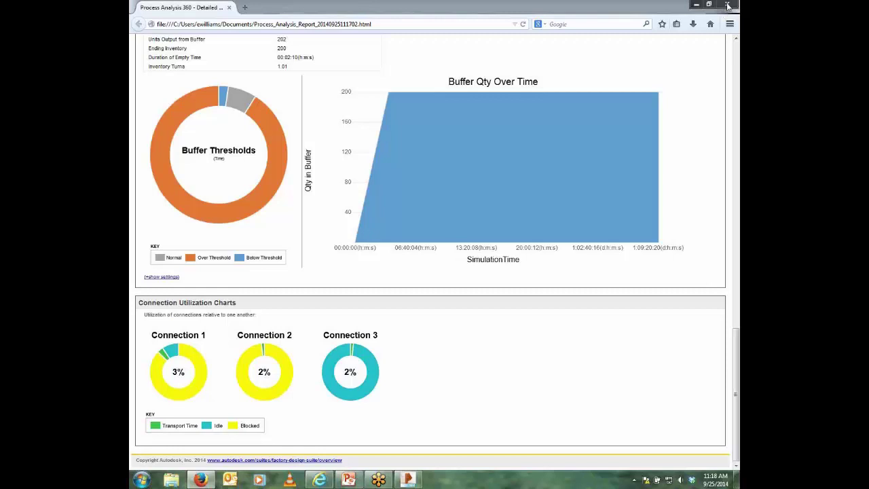
Close the report window to return to the PowerPoint slide show on slide 15
{"action": "left_click", "coordinate": [727, 5]}
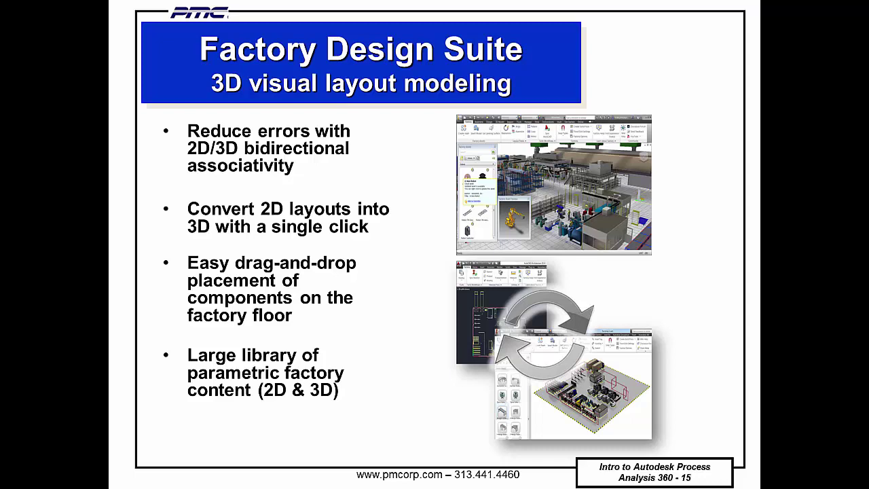
Advance to slide 16, 'Factory Design Suite: Integrate real-world point cloud laser scan data'
{"action": "key", "text": "Right"}
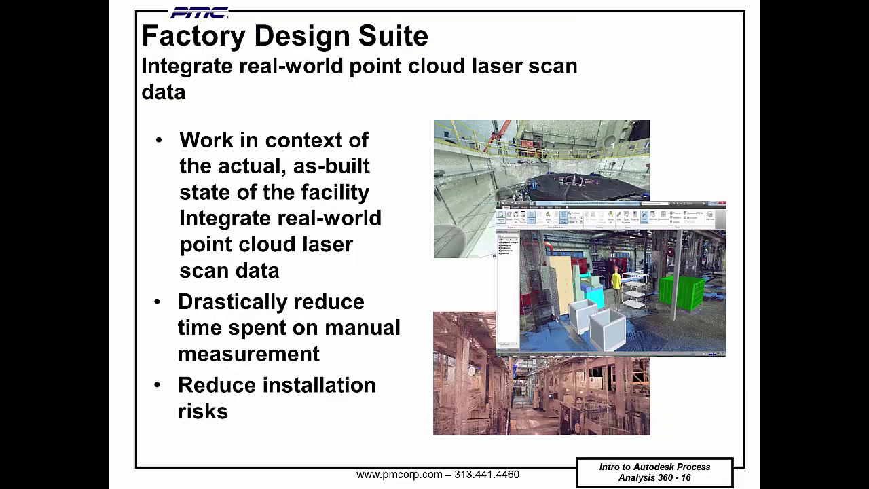